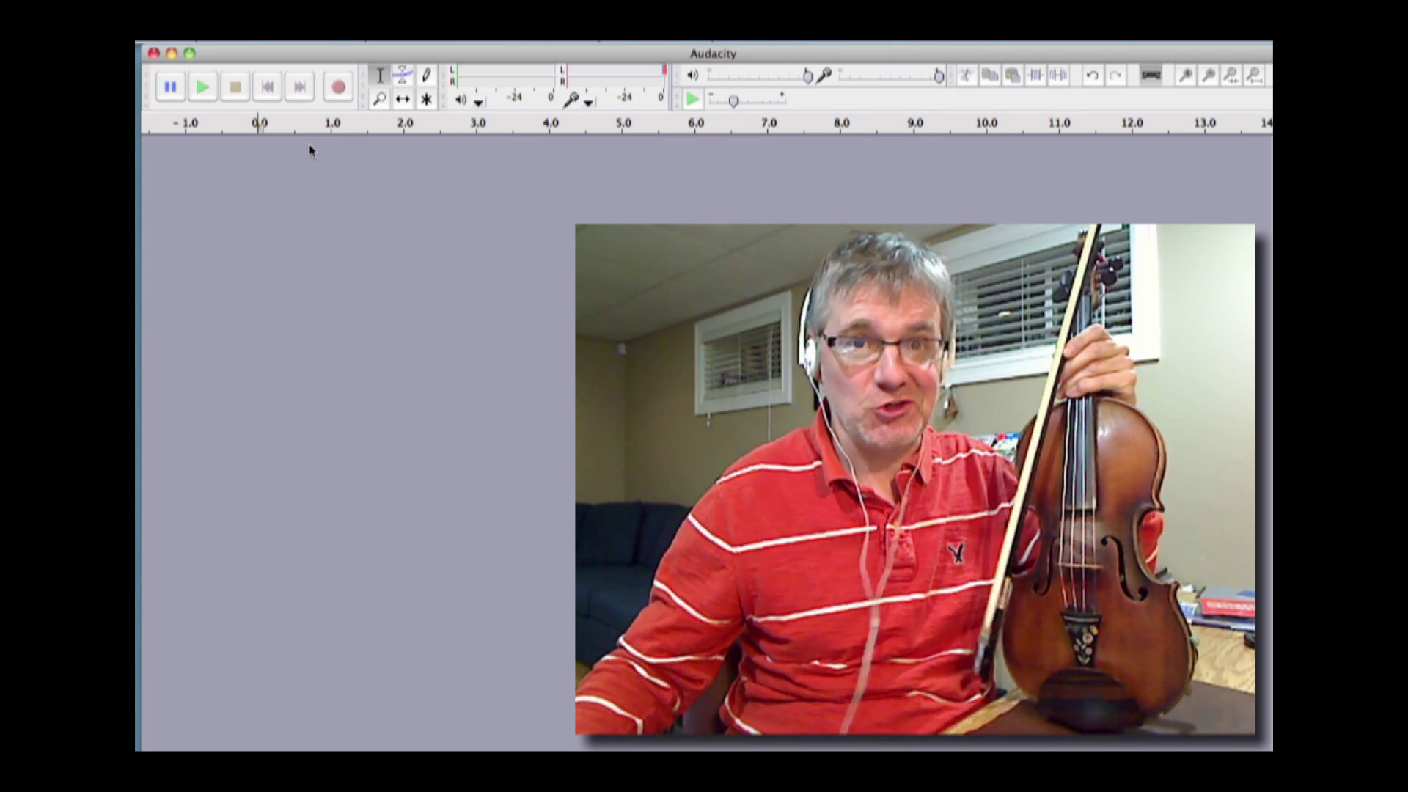
# Start recording the fiddle tune into a new mono track.
pyautogui.click(338, 86)
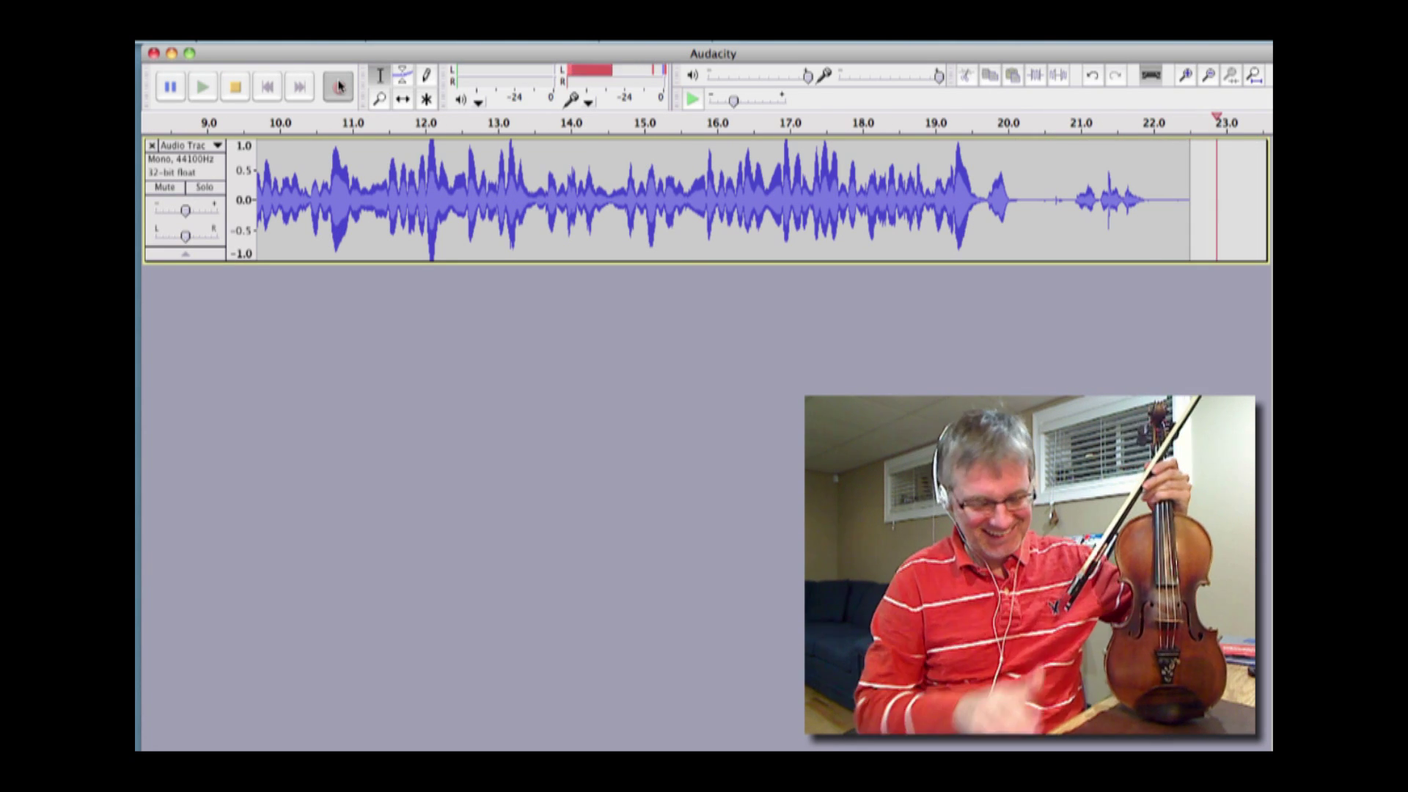
# Stop recording once the tune is done, leaving about 23 seconds of audio.
pyautogui.press('space')
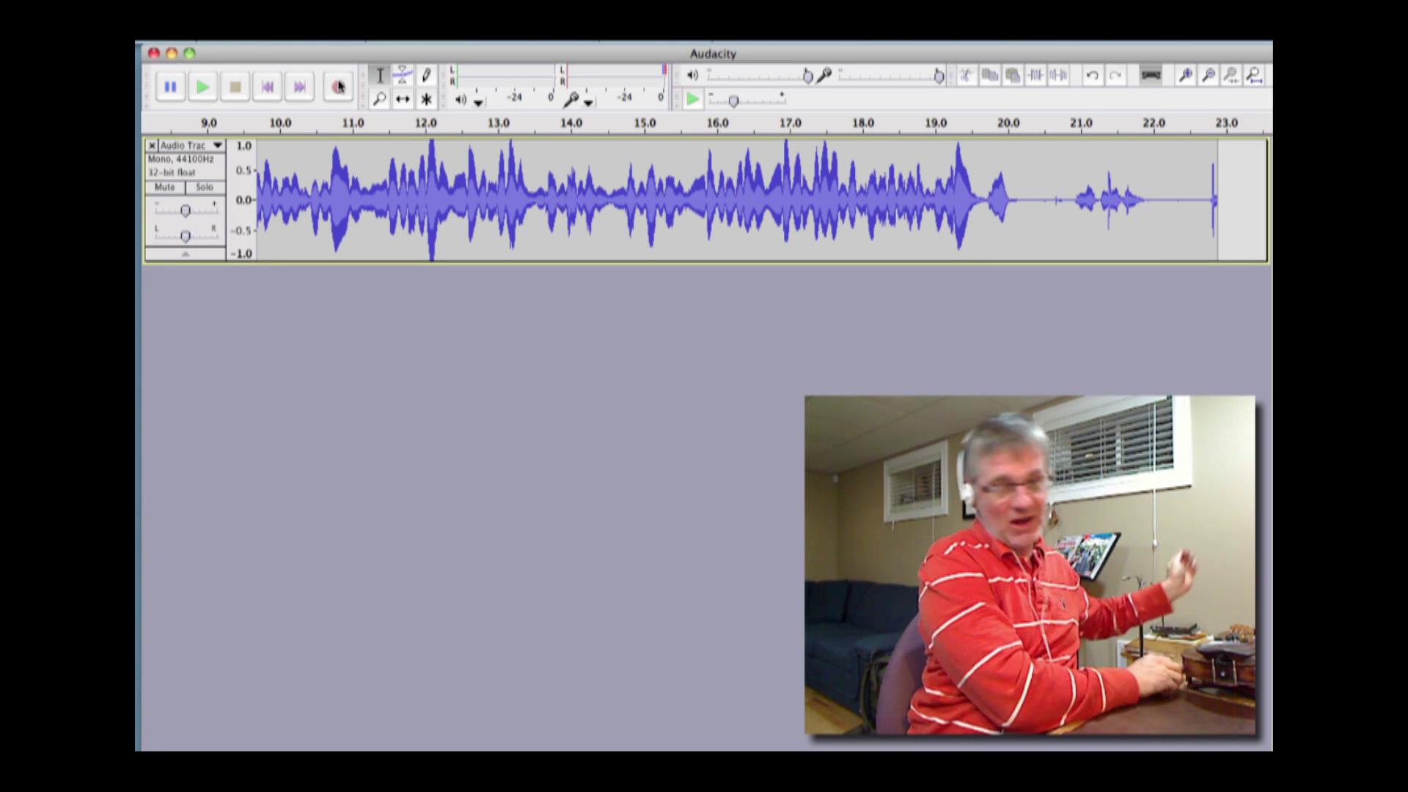
# Play back a few seconds from about 12.7 s, fit the whole recording in view, then open File.
pyautogui.click(479, 202)
pyautogui.press('space')
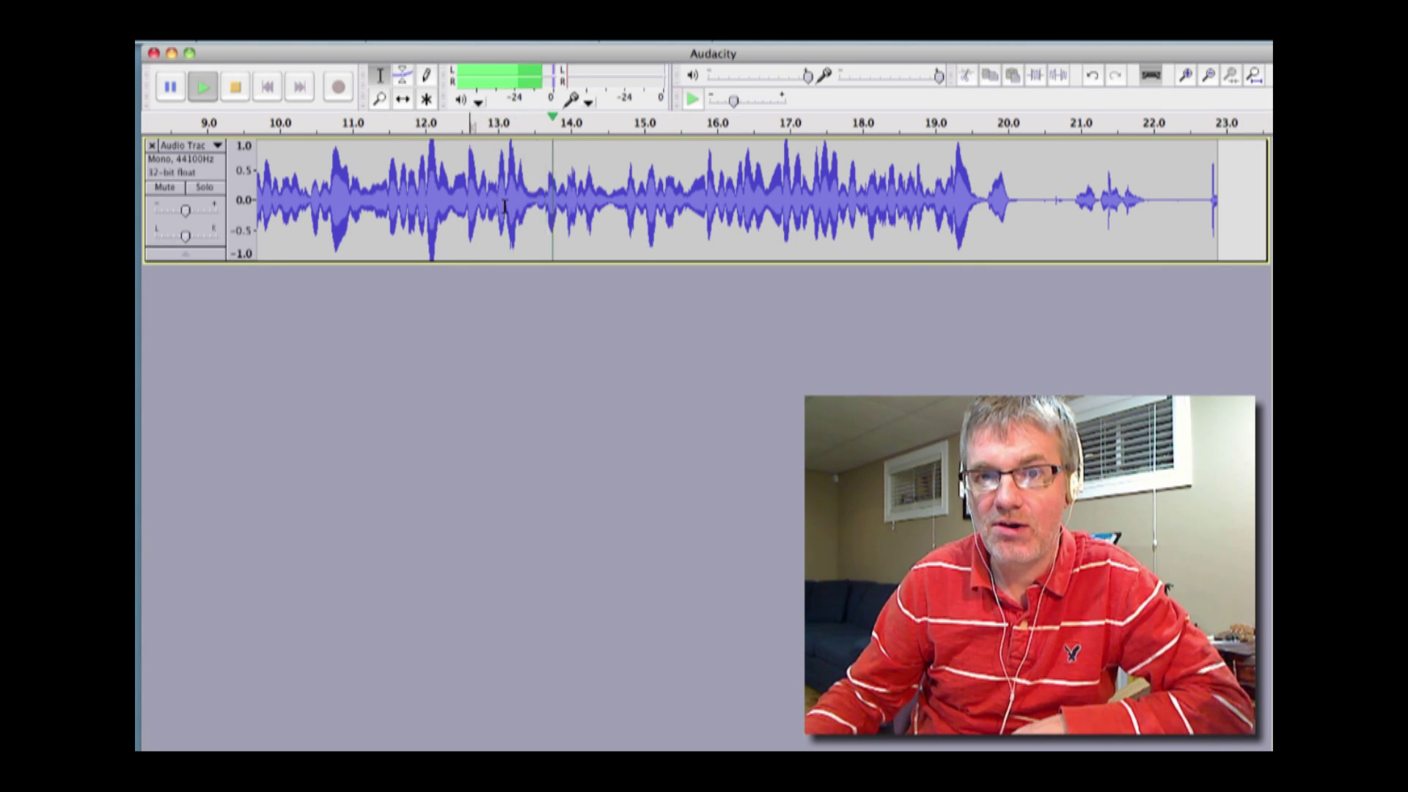
pyautogui.press('space')
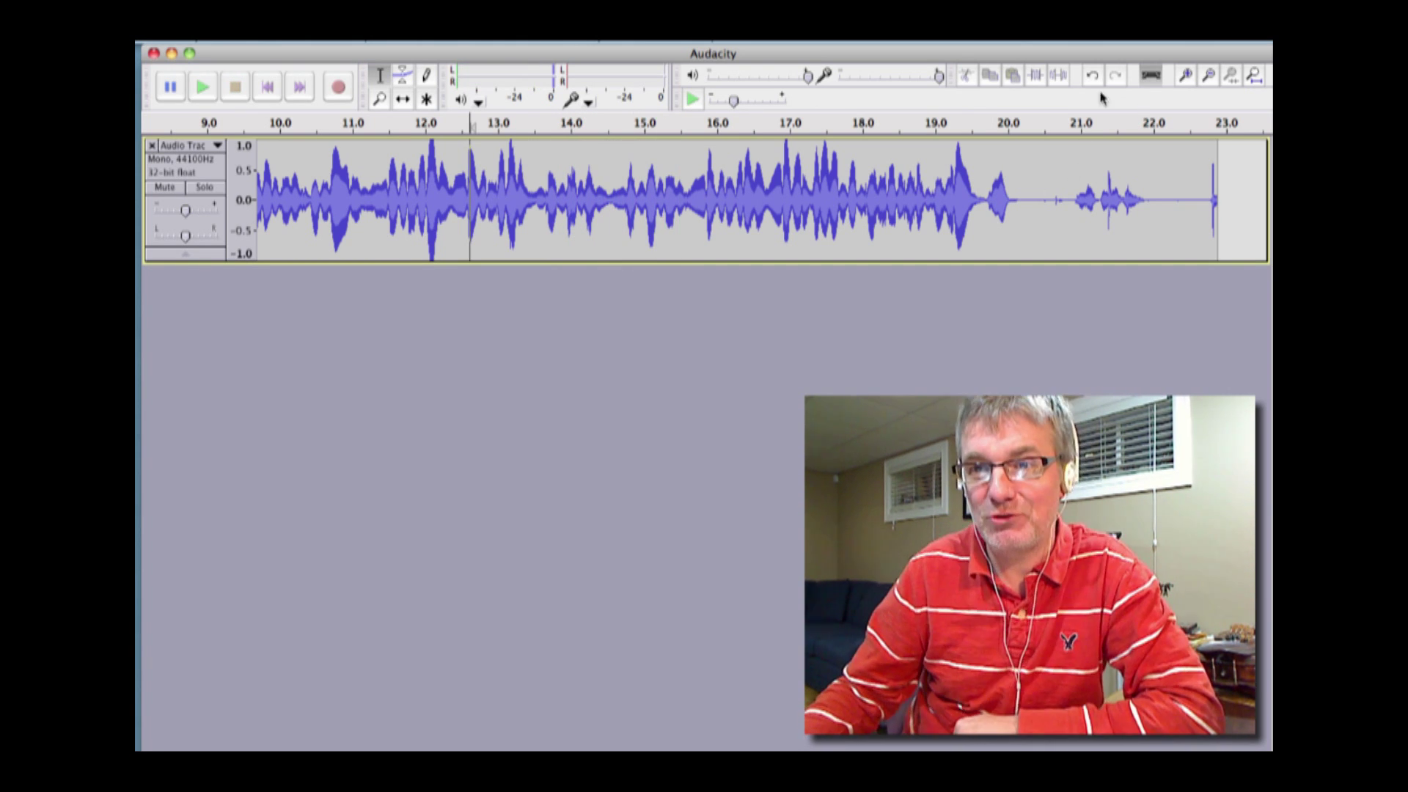
pyautogui.click(1253, 78)
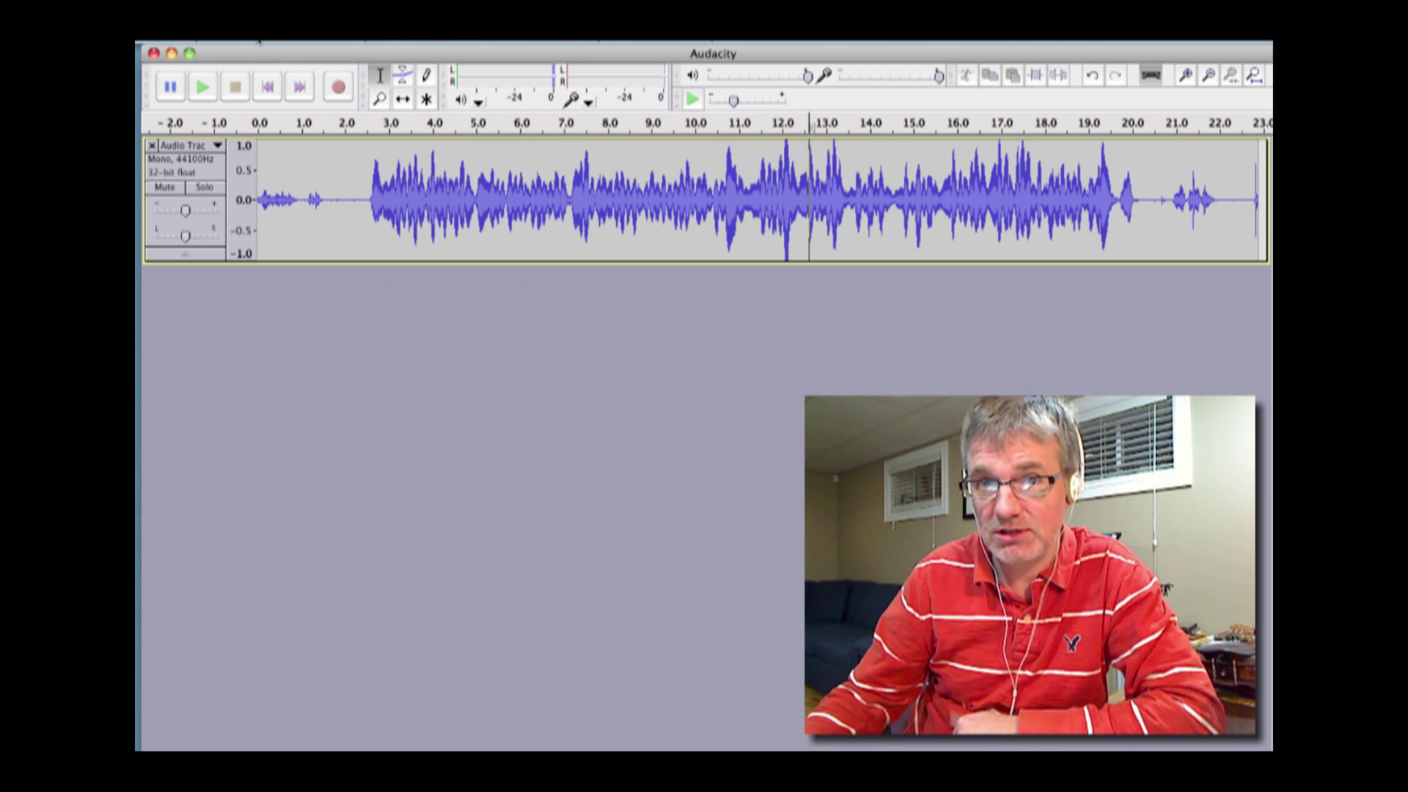
pyautogui.click(237, 42)
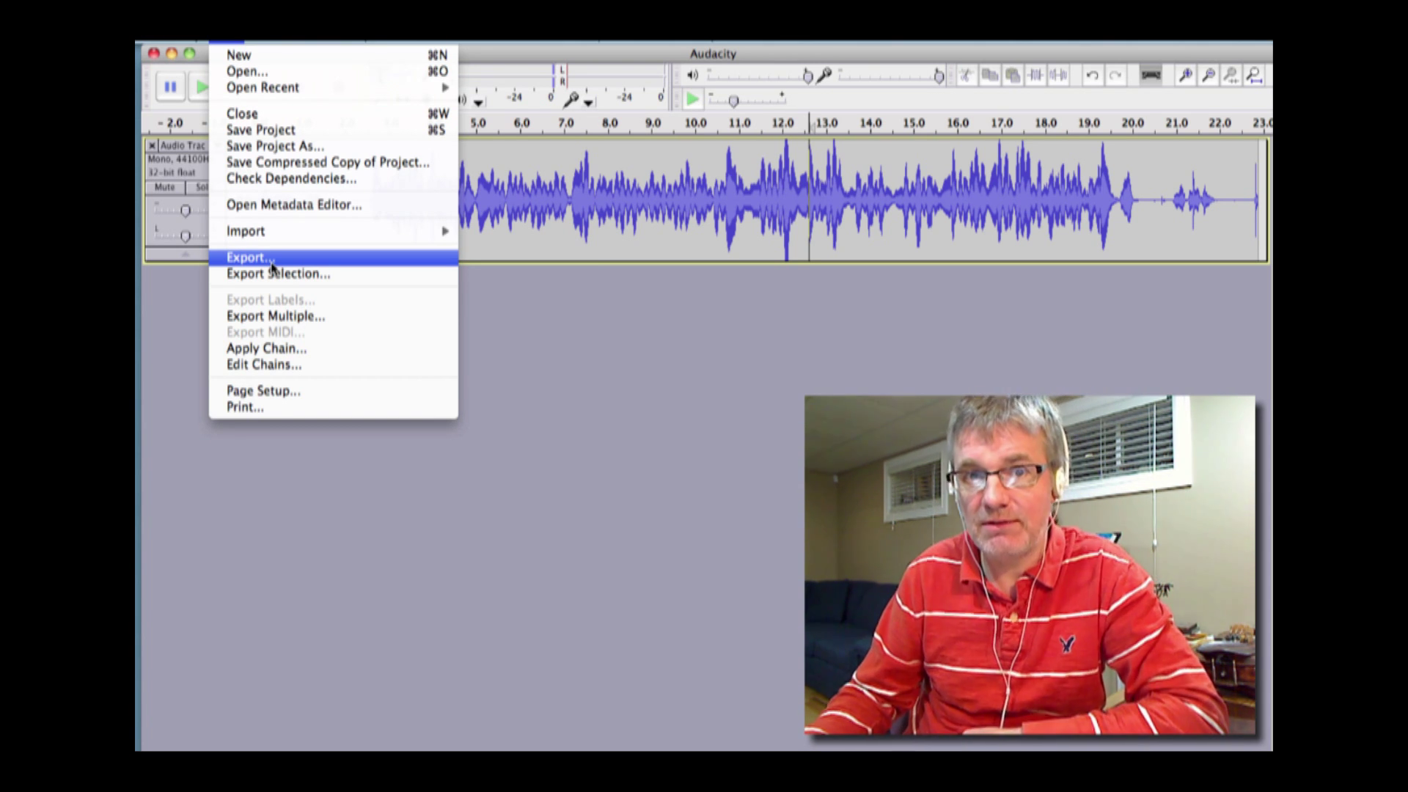
pyautogui.click(272, 260)
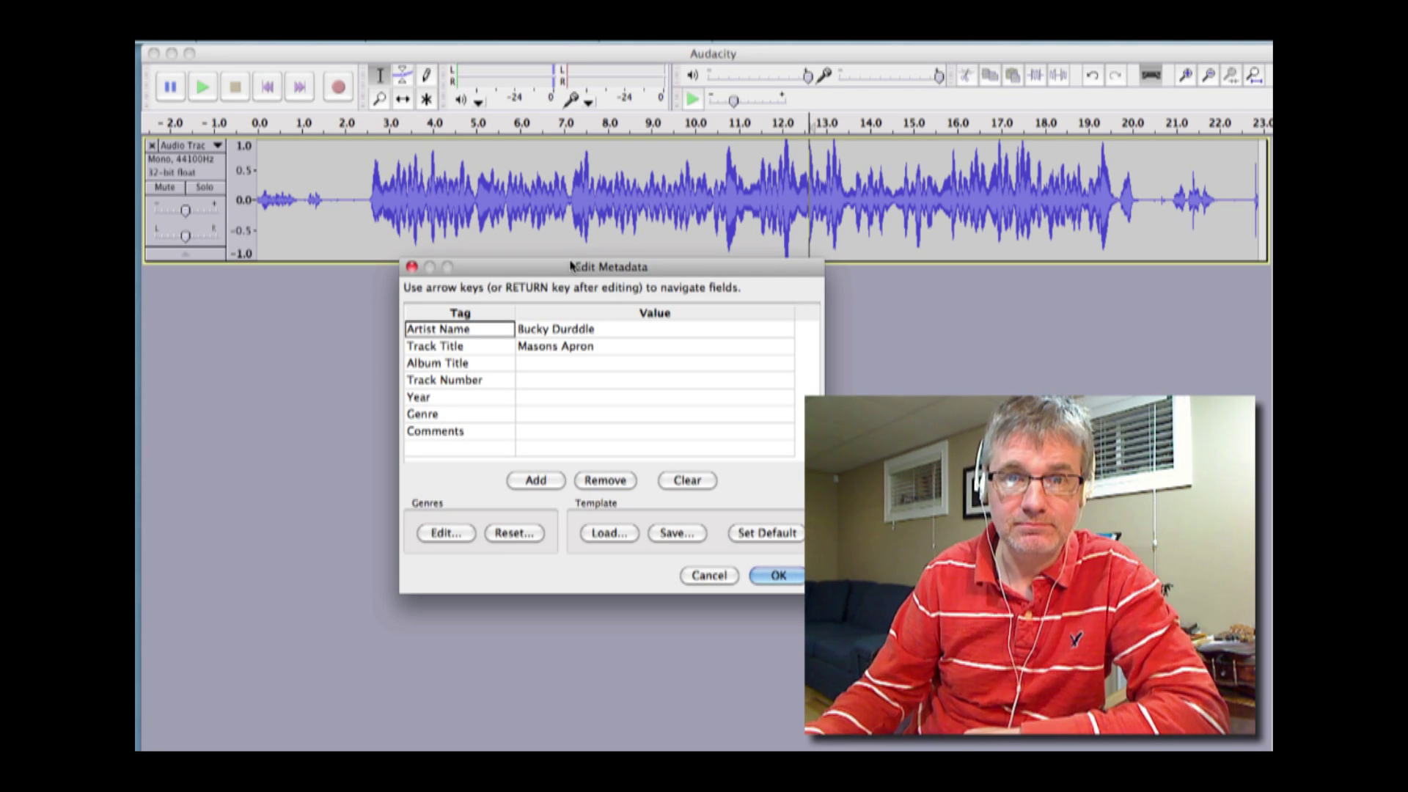
# Confirm the Artist Name and 'Masons Apron' Track Title tags in Edit Metadata.
pyautogui.click(583, 329)
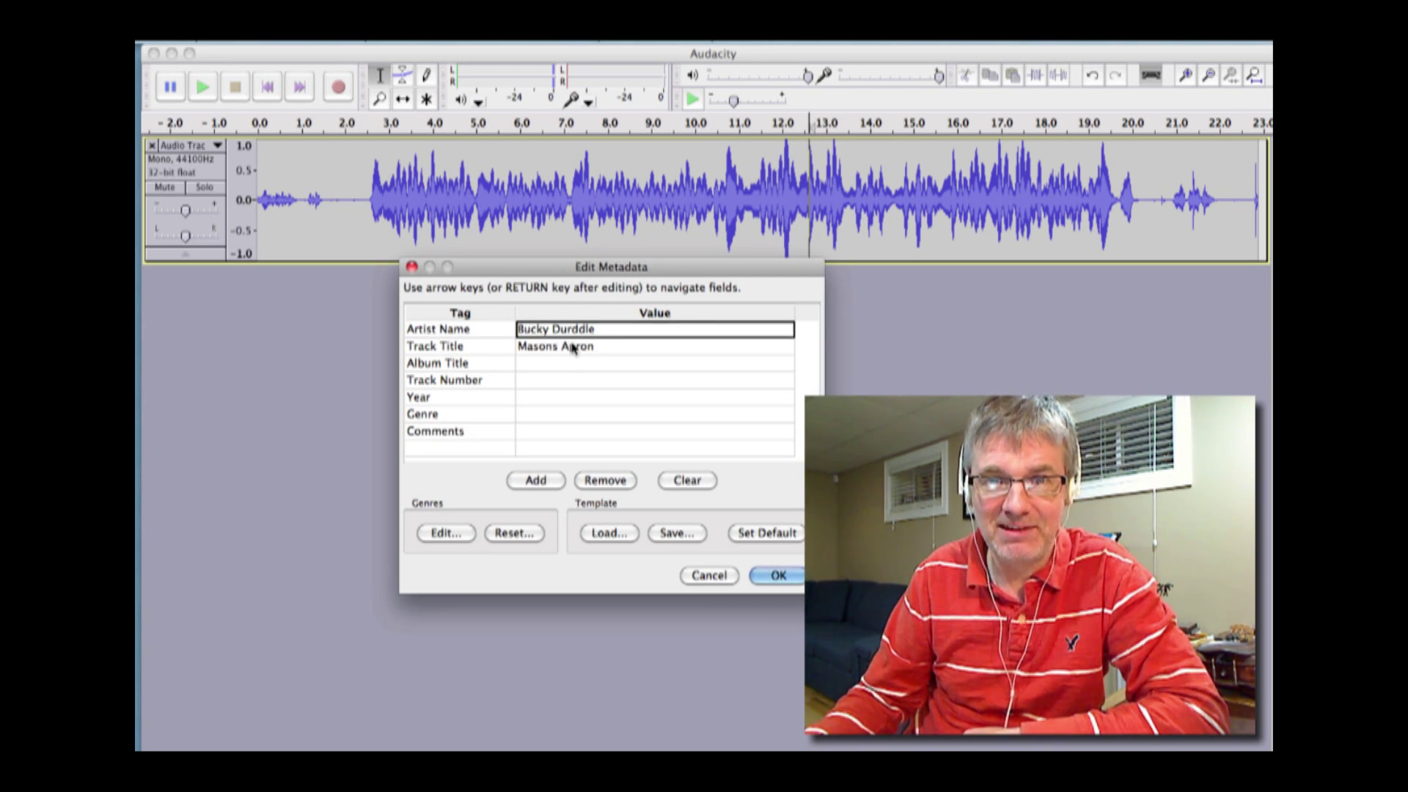
pyautogui.click(572, 346)
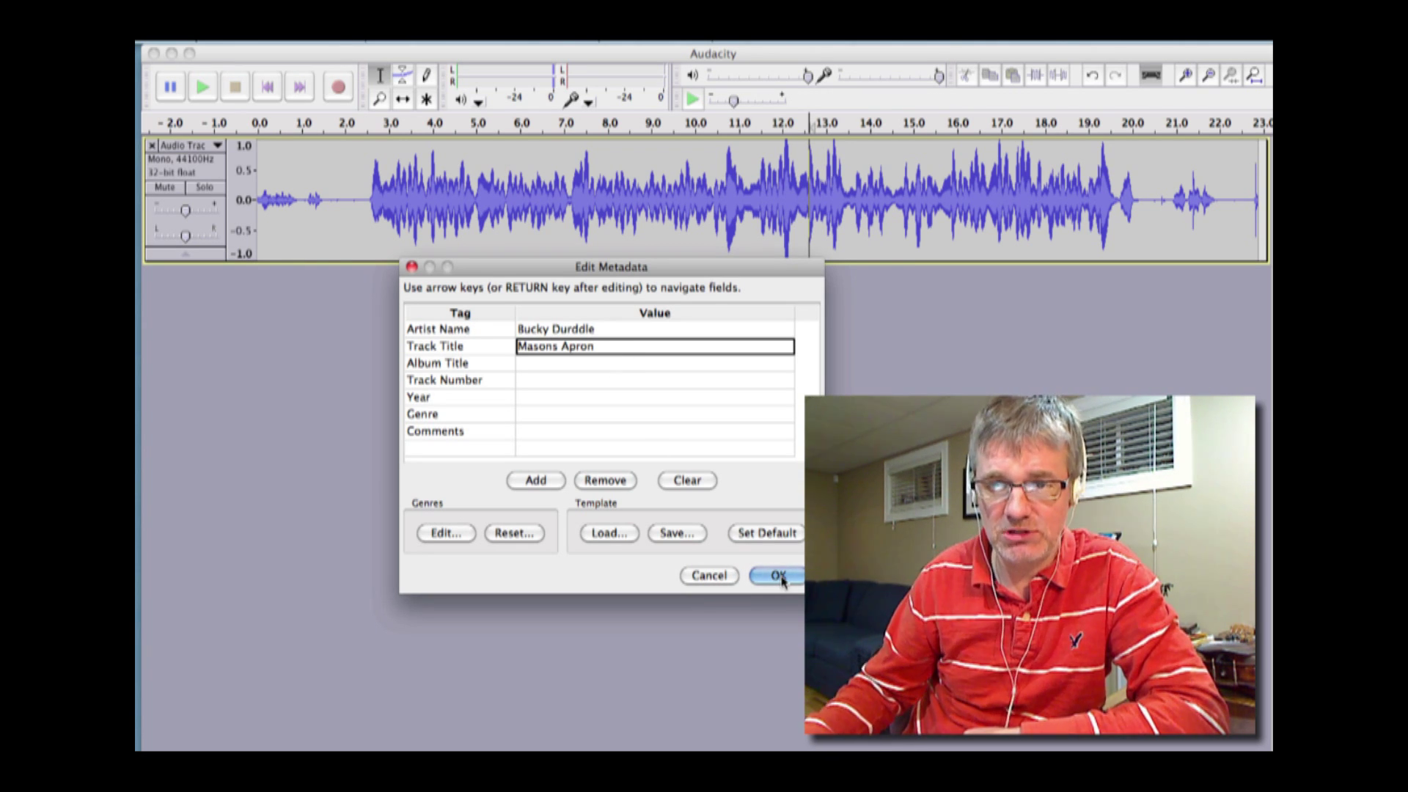
pyautogui.click(780, 576)
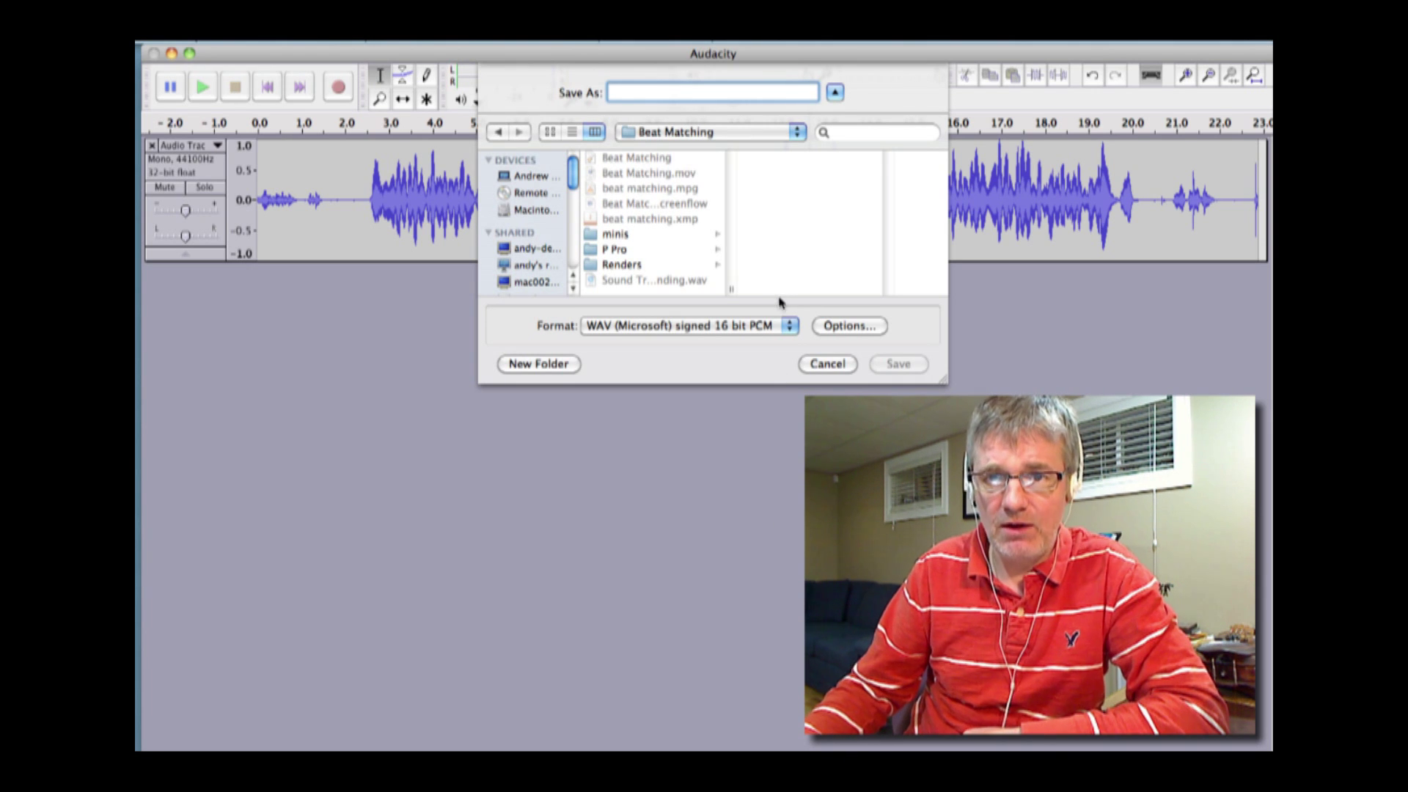
# Name the export file 'test', keep WAV for now, and show the format list.
pyautogui.click(758, 327)
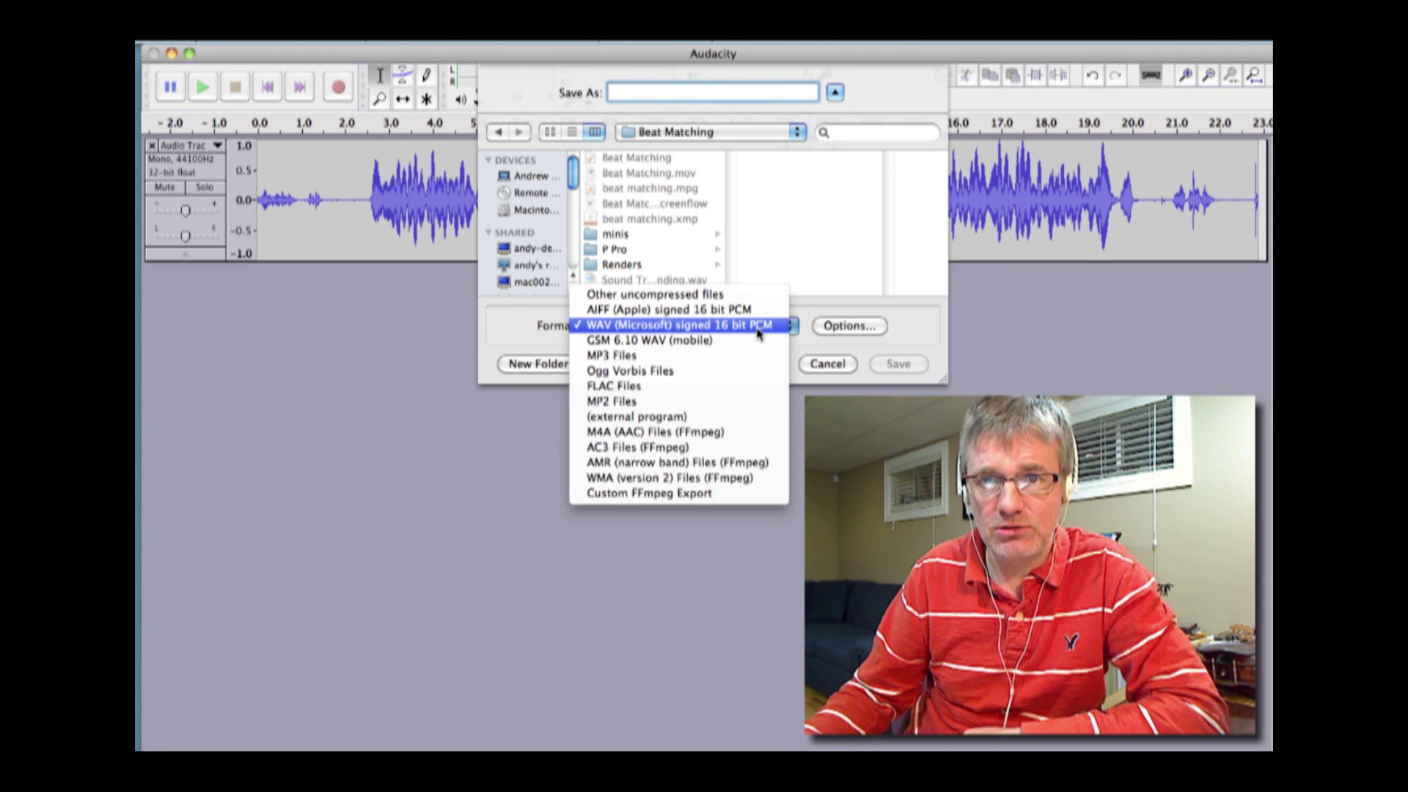
pyautogui.click(757, 333)
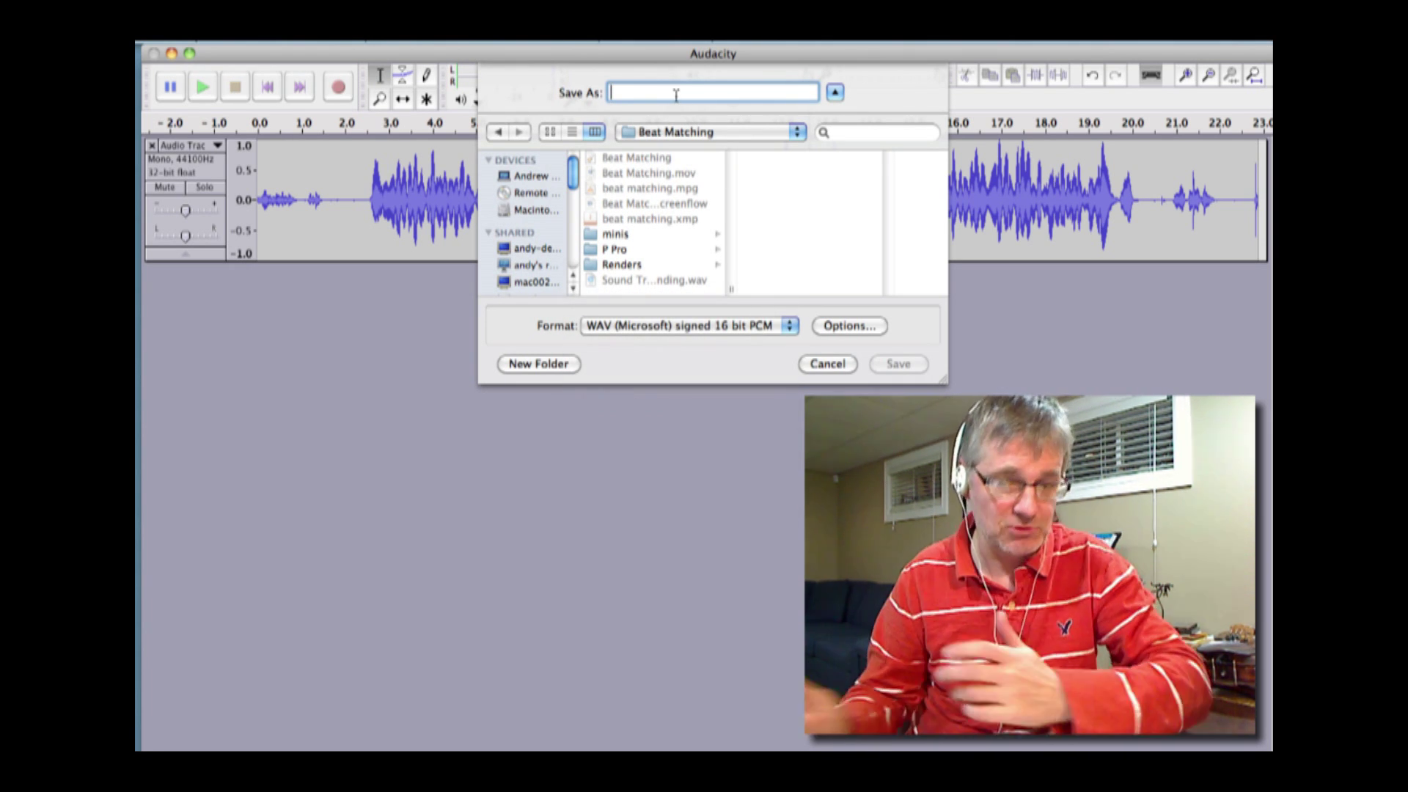
pyautogui.write('test')
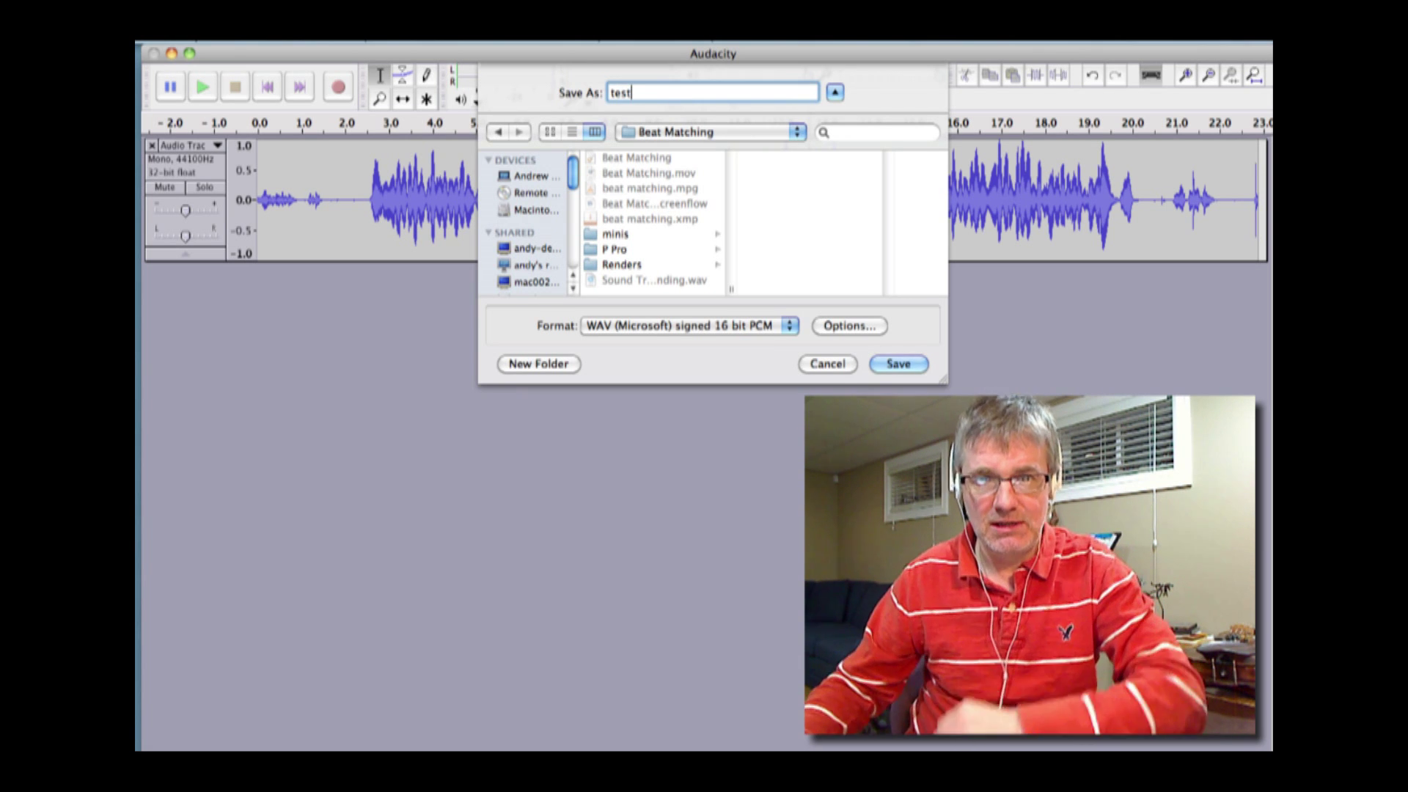
pyautogui.click(723, 326)
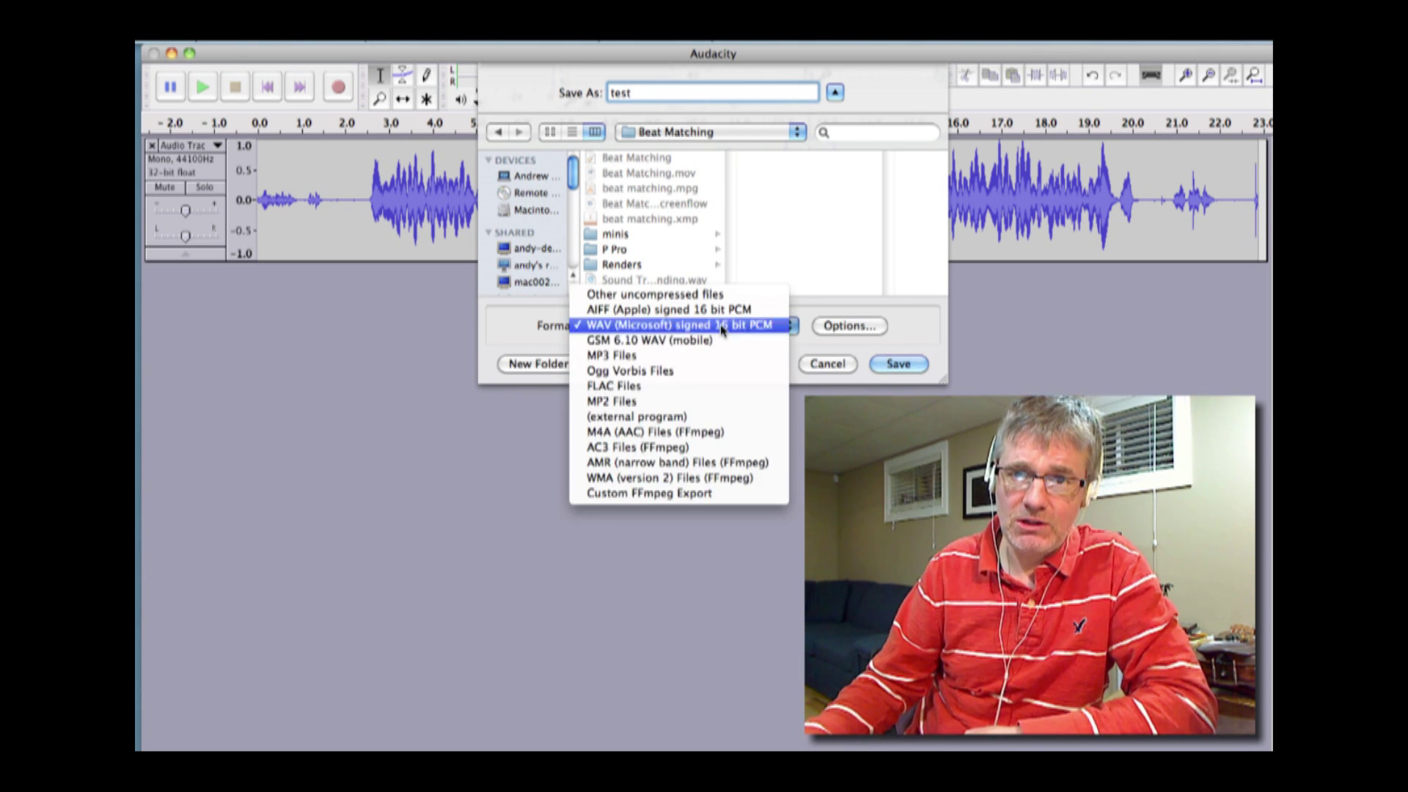
pyautogui.click(722, 325)
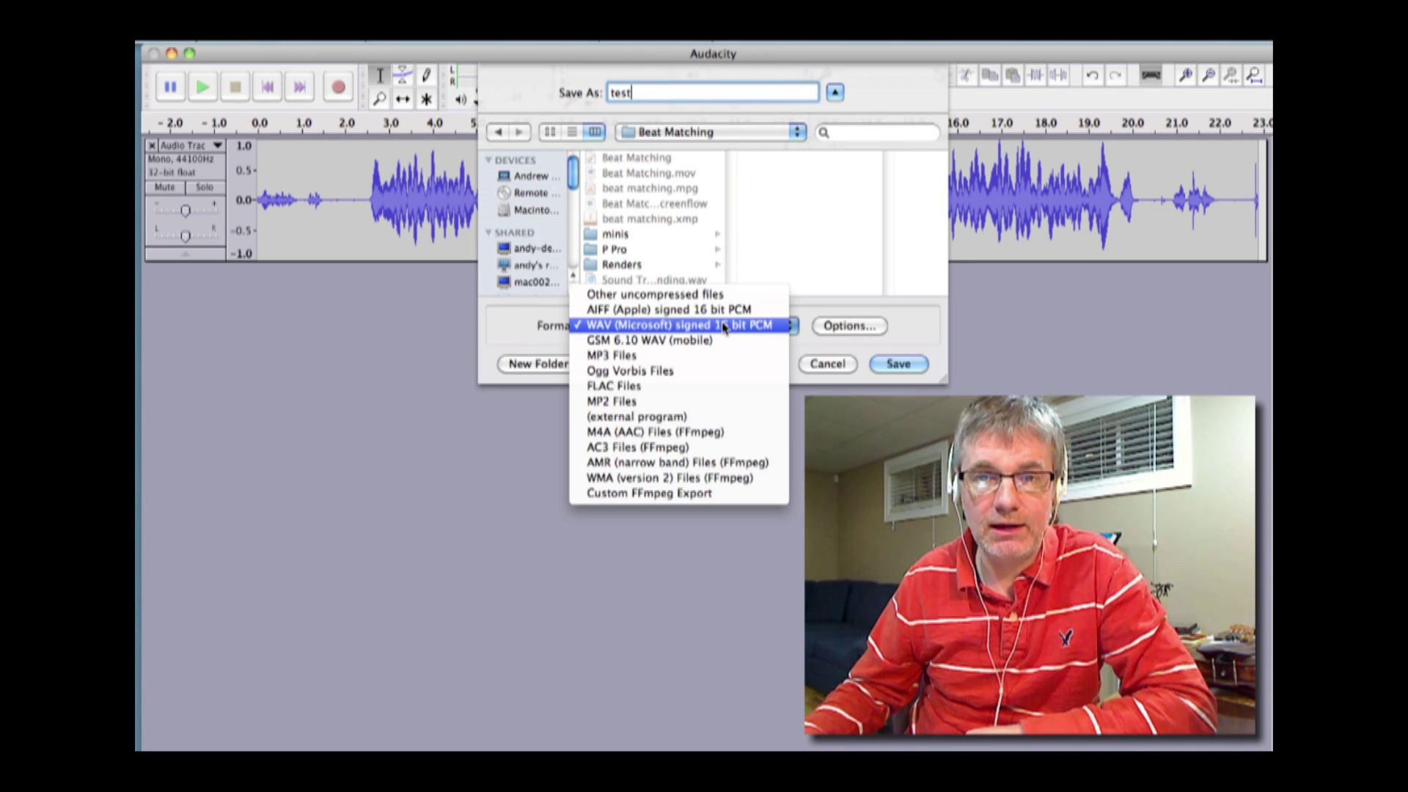
# Switch the export format from WAV to MP3 Files.
pyautogui.click(698, 330)
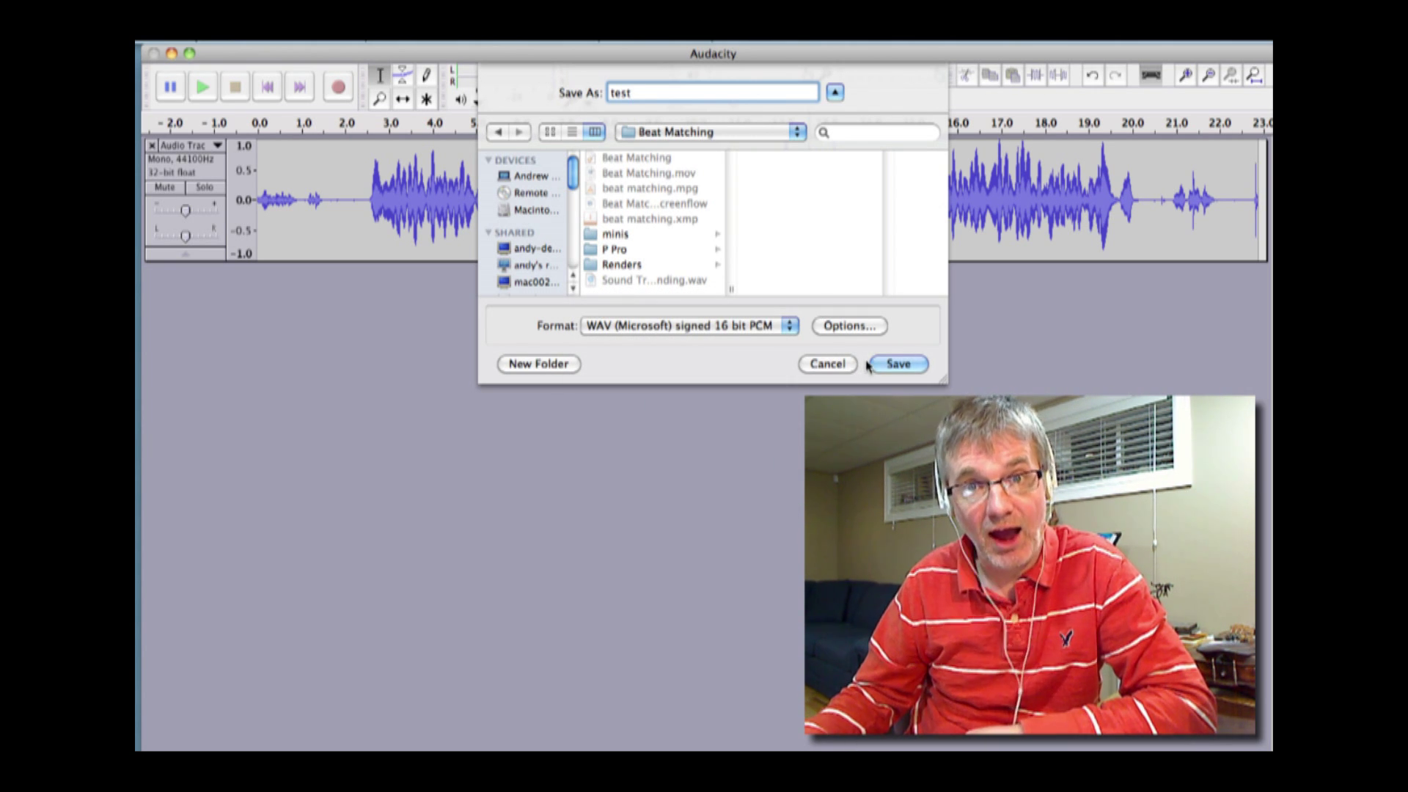
pyautogui.click(790, 329)
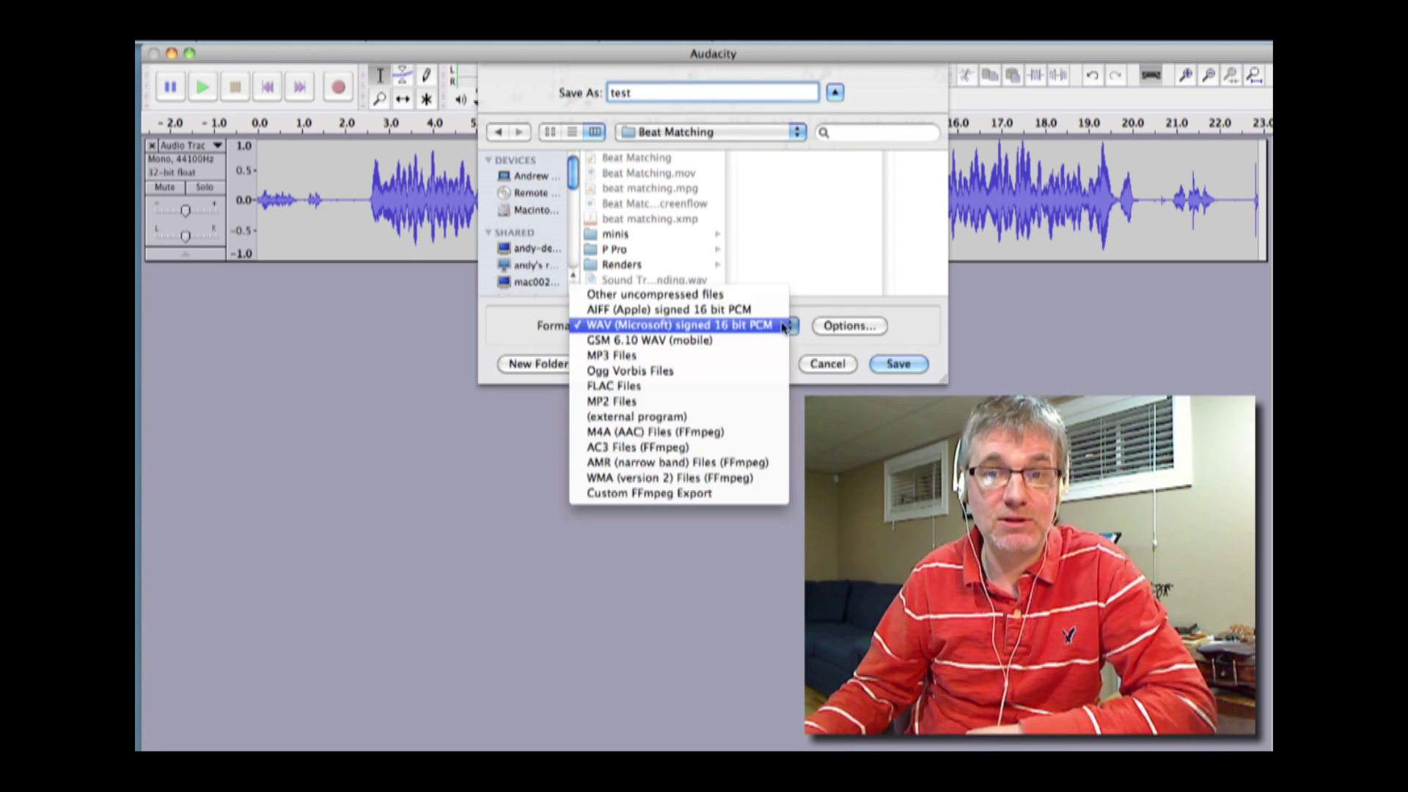
pyautogui.click(727, 357)
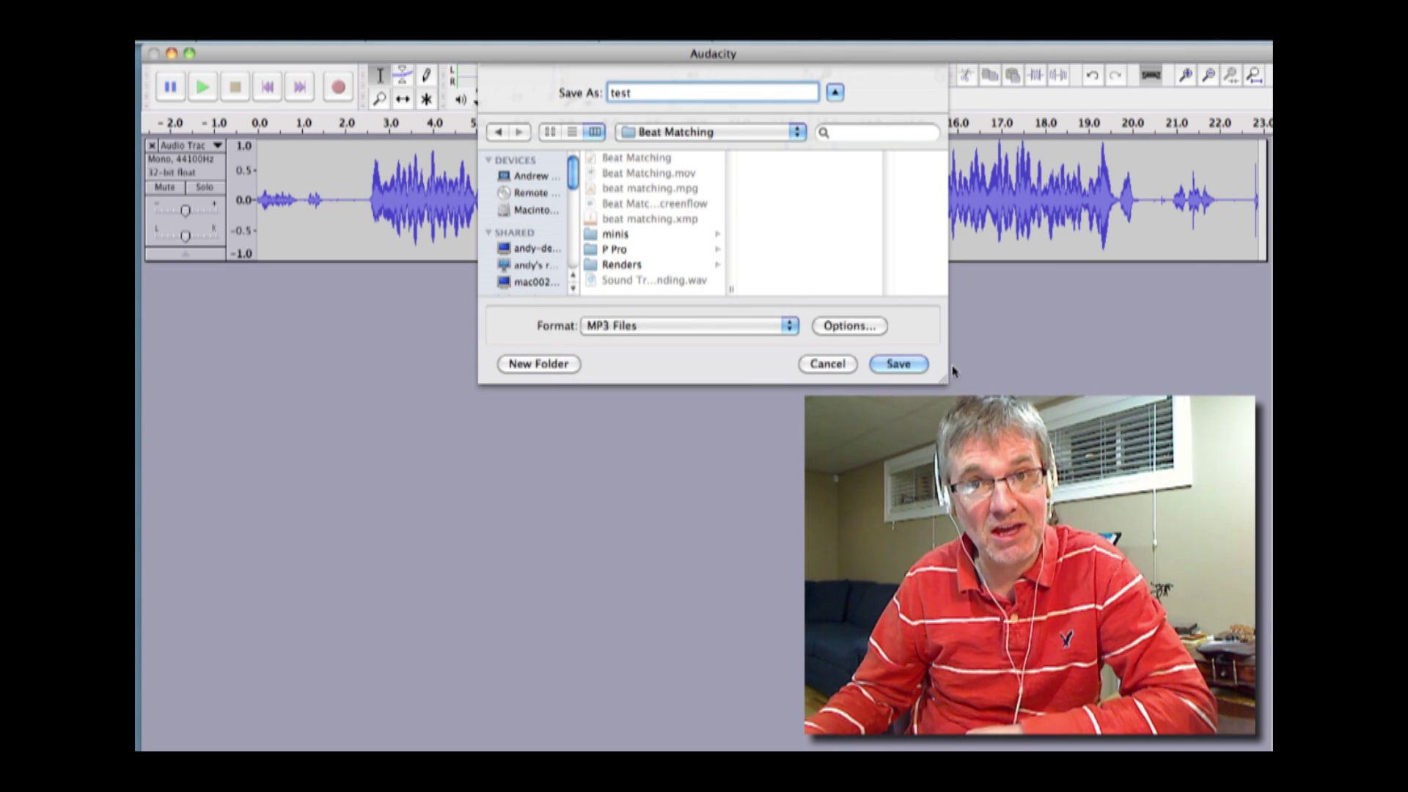